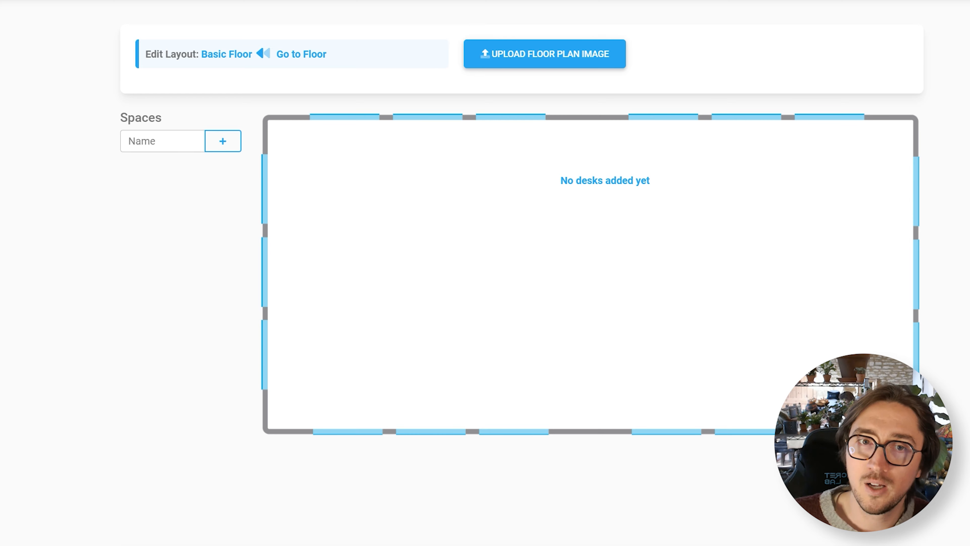
Step: Add two bookable spaces named Desk 1 and One to the Basic Floor layout
click(156, 145)
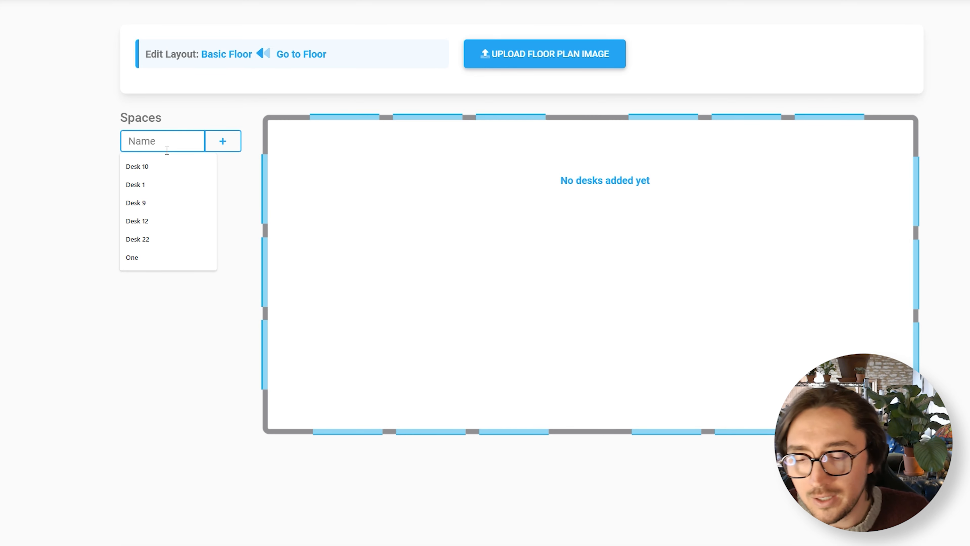
text(Desk 1)
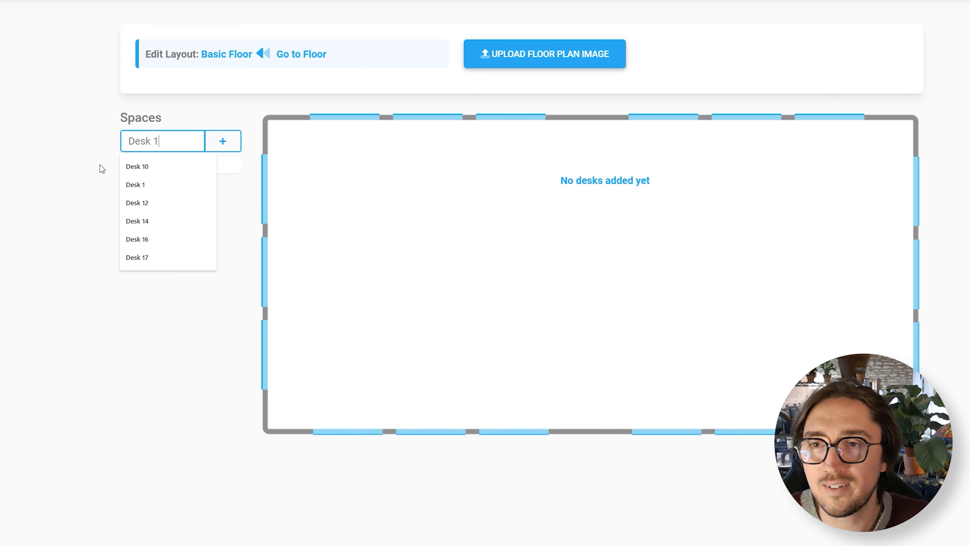
key(Tab)
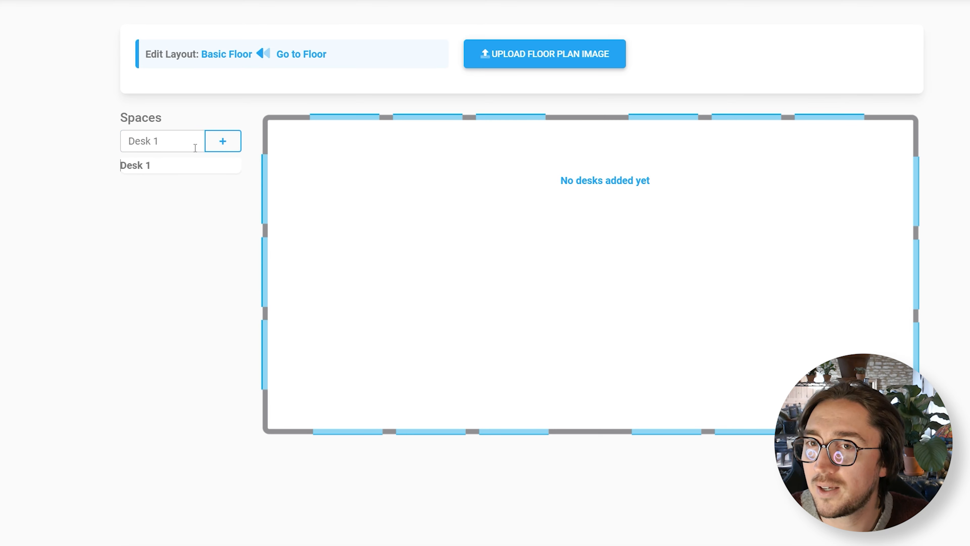
click(195, 148)
key(ctrl+a)
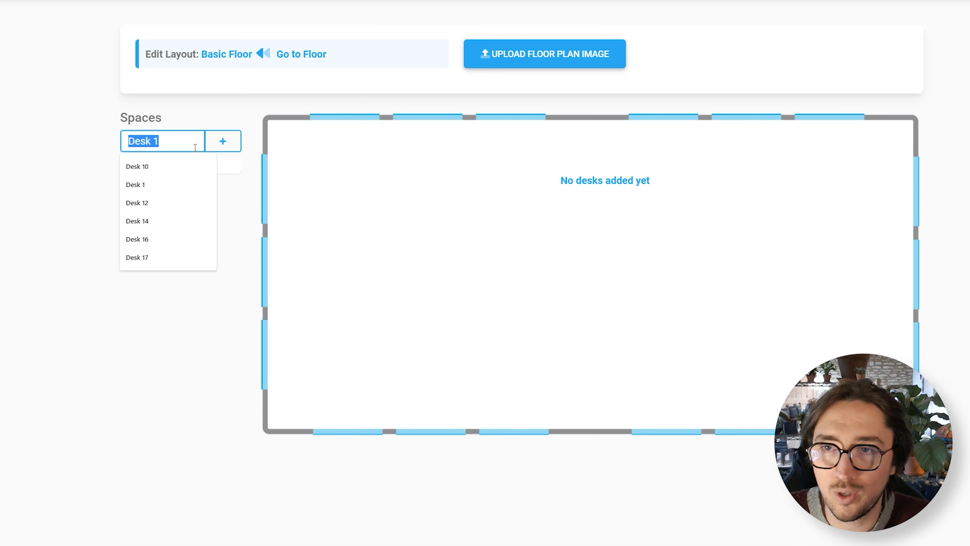
text(One)
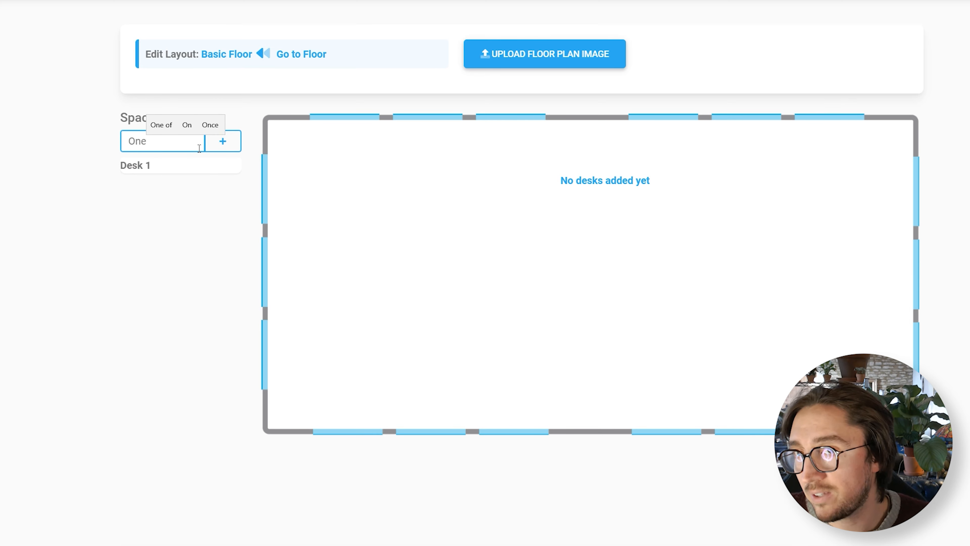
click(225, 142)
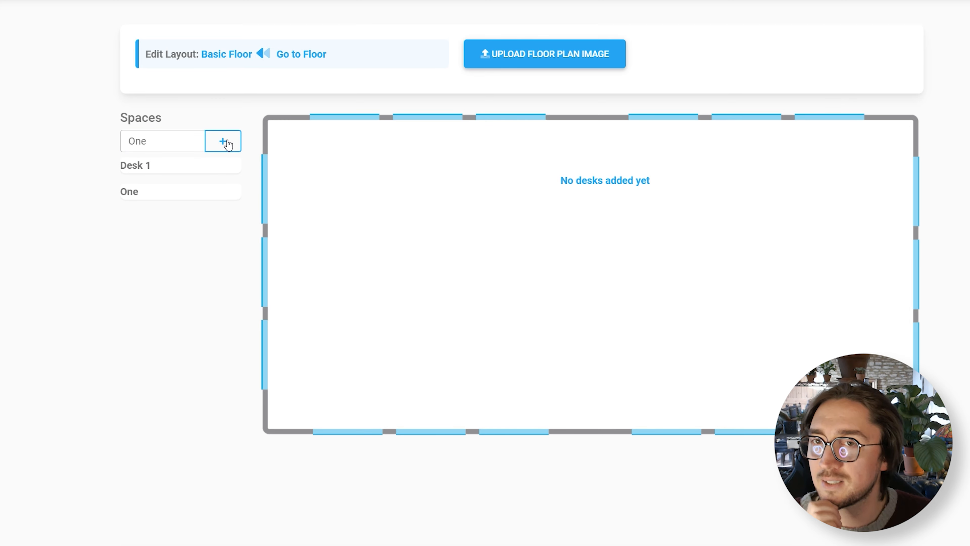
Step: Add two more spaces named Pod 1 and Green Office to the spaces list
drag(201, 142, 9, 105)
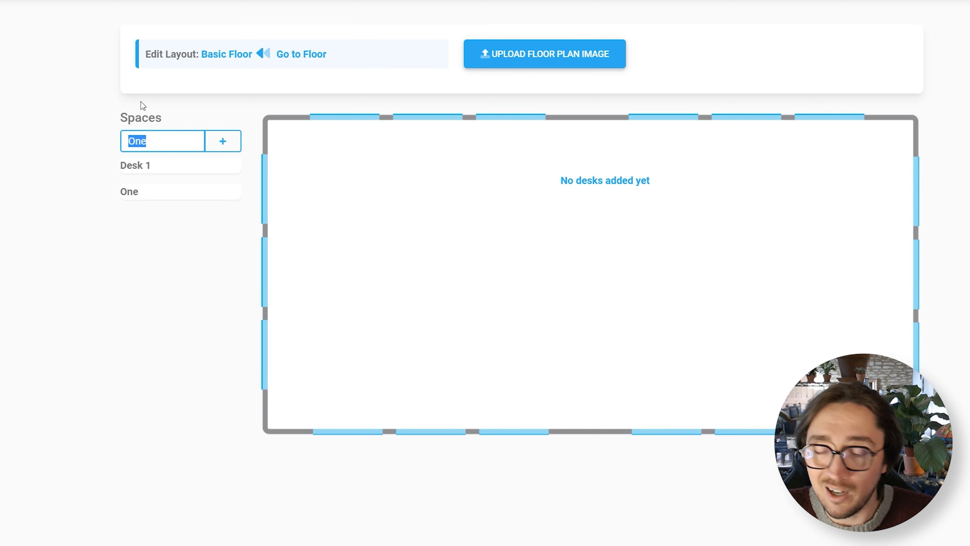
text(Pod 1)
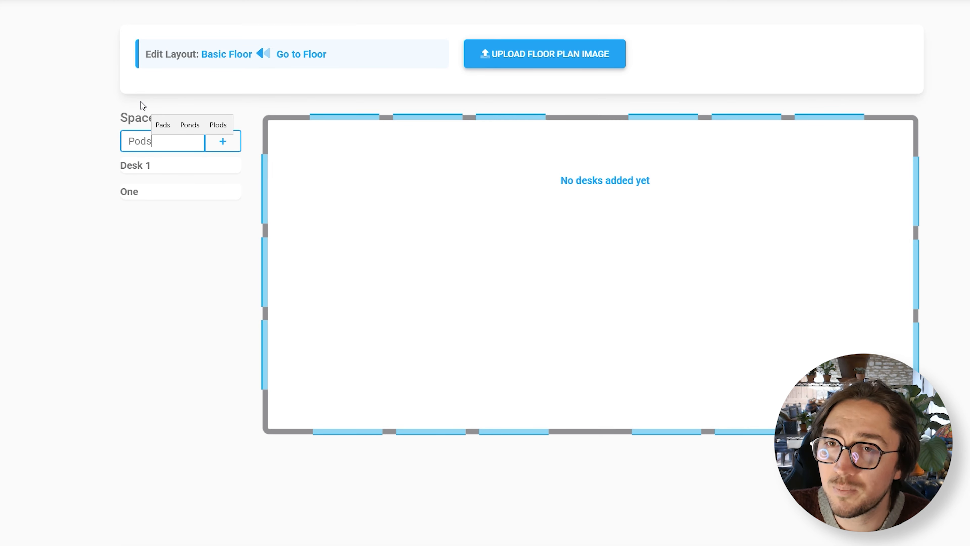
key(Return)
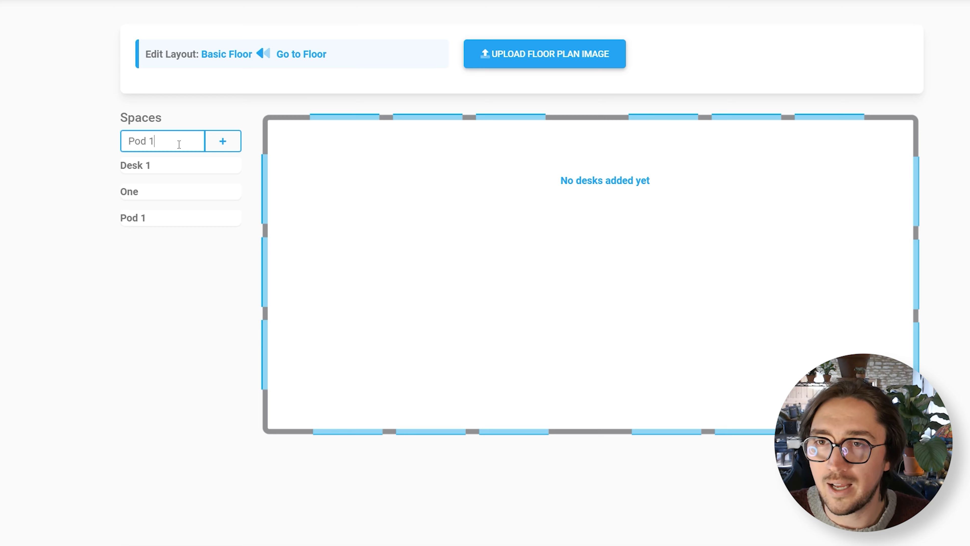
double_click(142, 146)
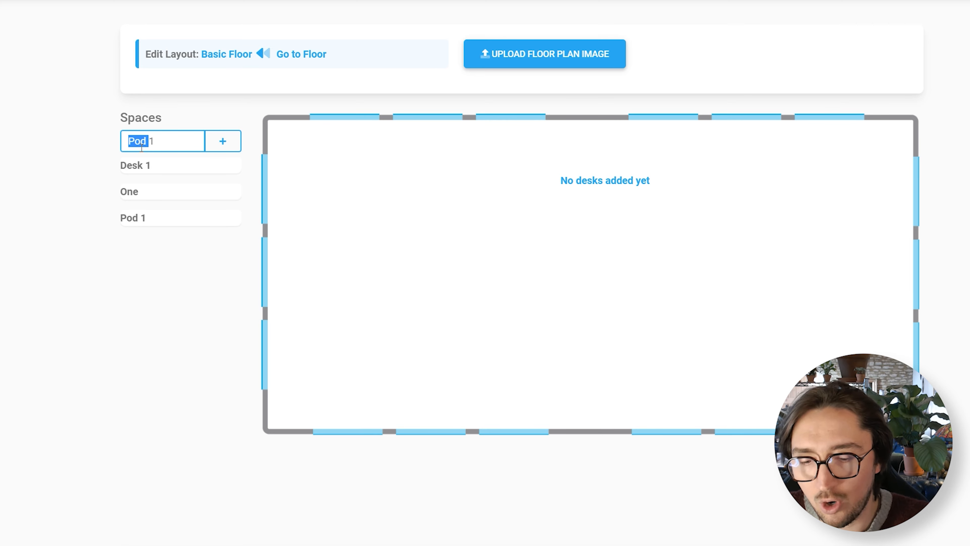
text(Office1)
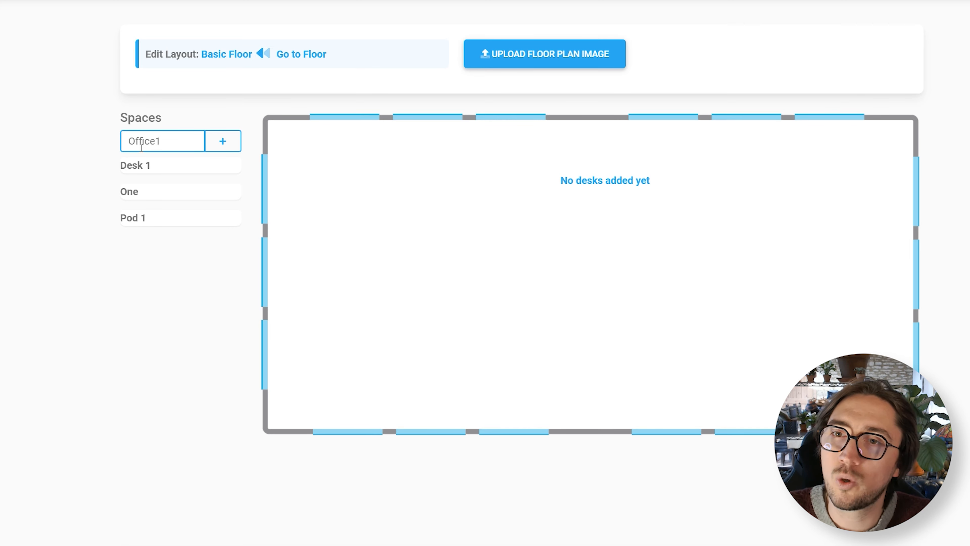
key(Delete)
key(Home)
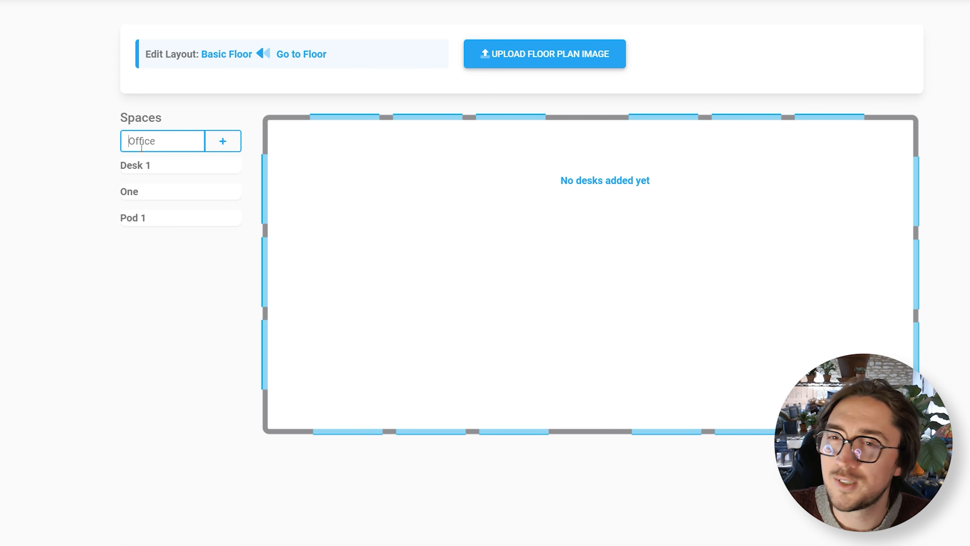
text(Green)
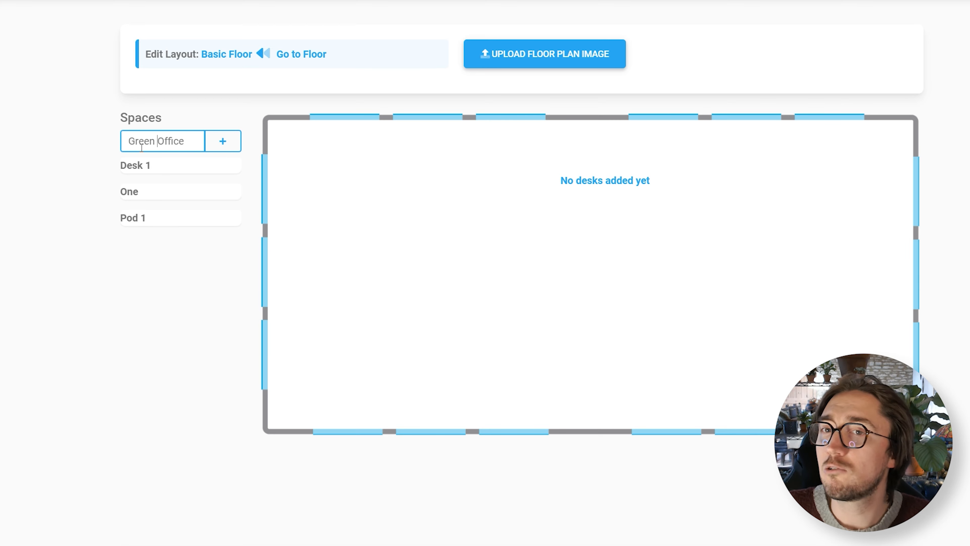
click(239, 142)
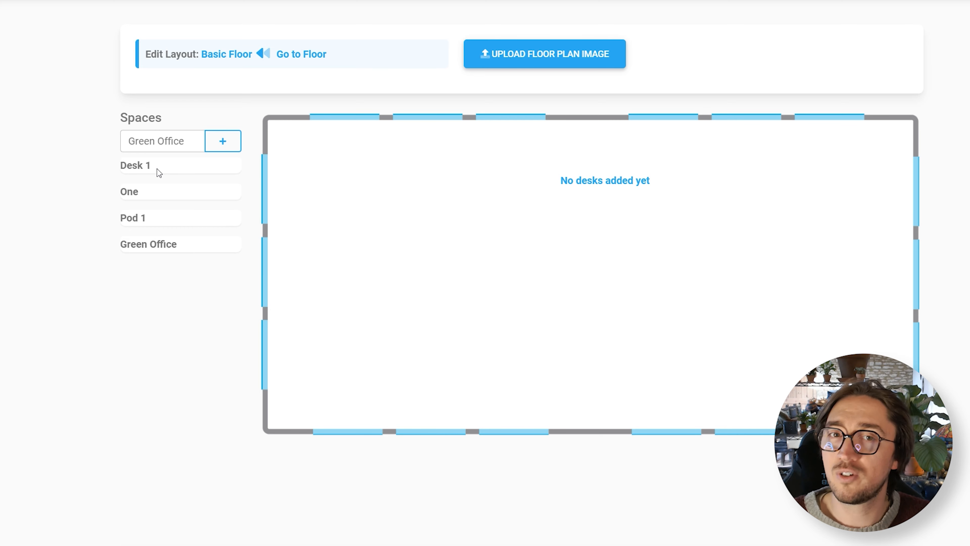
Step: Place the Desk 1, One, Pod 1 and Green Office spaces at separate spots on the floor layout
drag(158, 172, 365, 177)
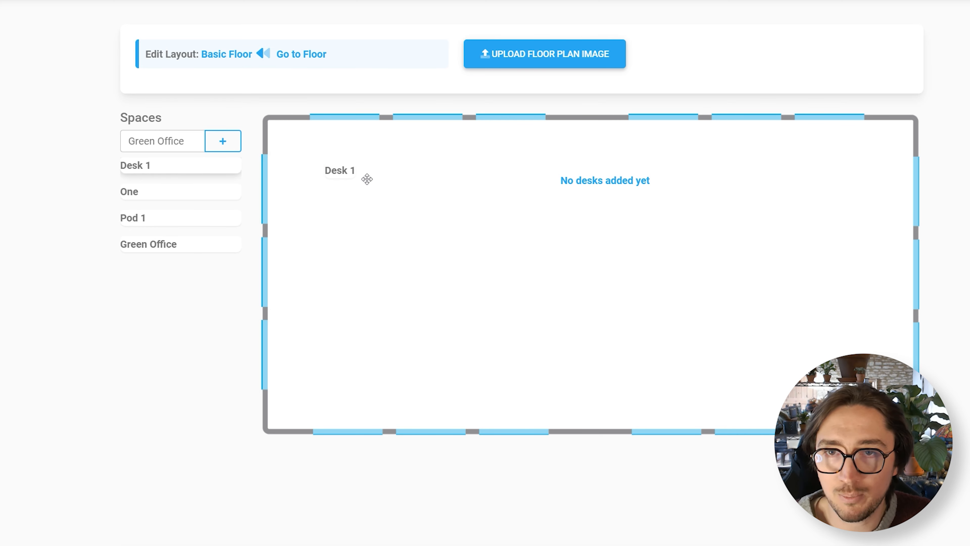
drag(169, 195, 416, 288)
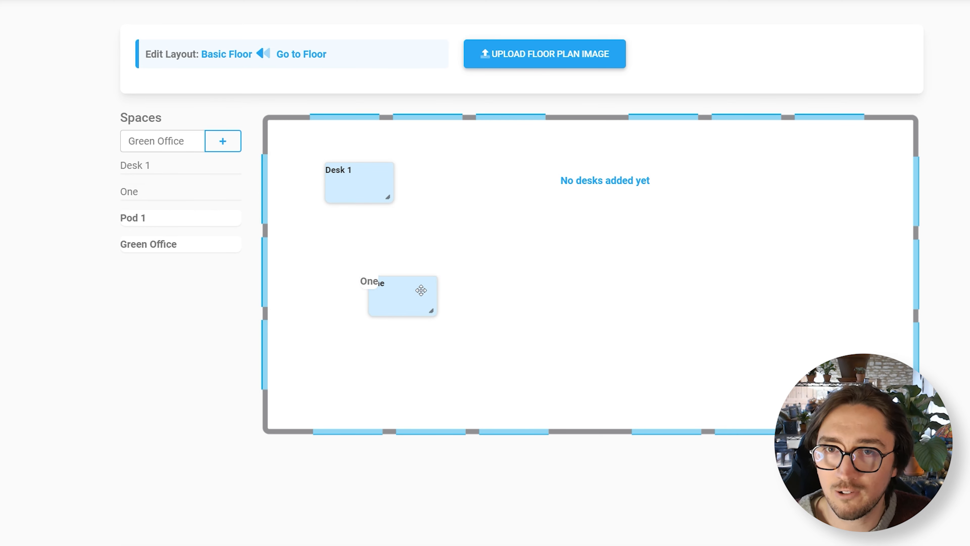
drag(184, 220, 609, 218)
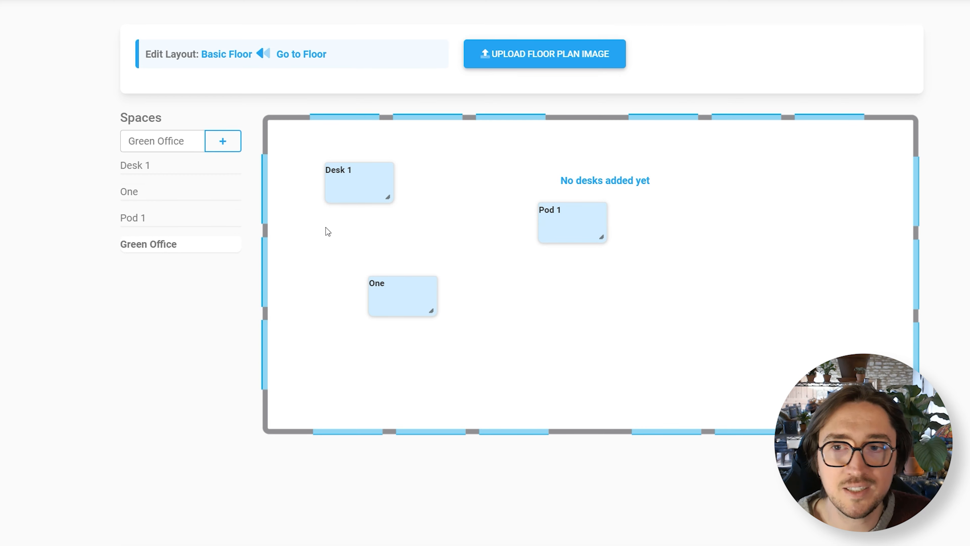
drag(204, 245, 793, 265)
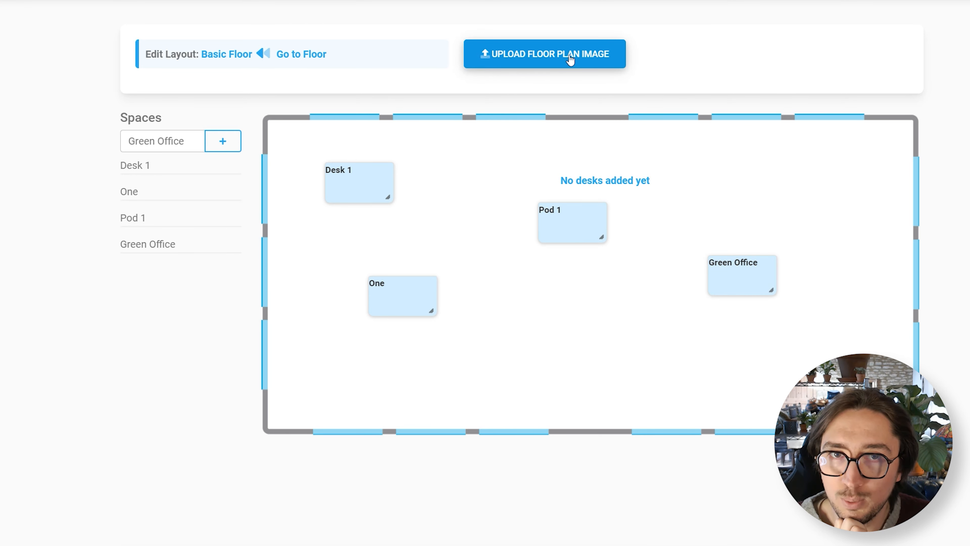
Step: Upload hd_custom_floor_plan_startup3.jpg as the floor's background image
click(565, 57)
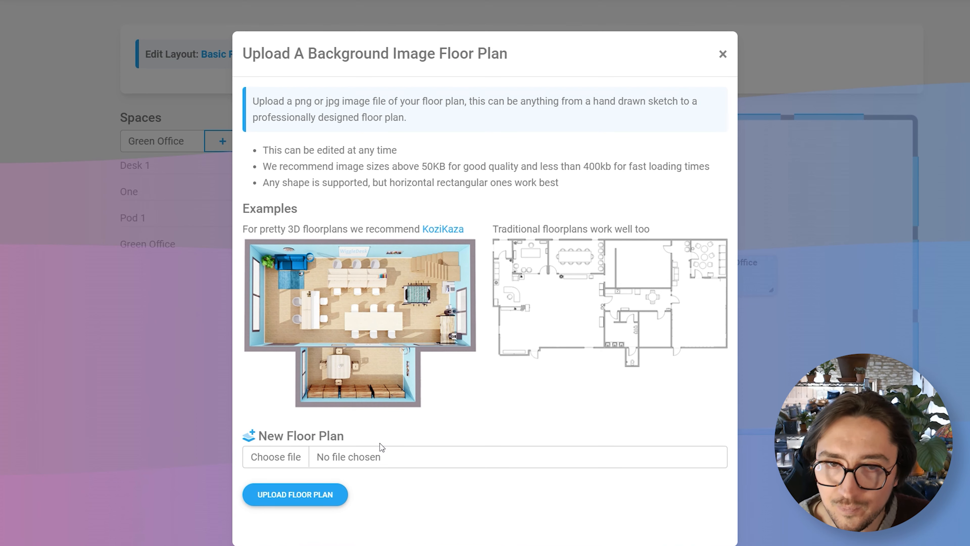
click(297, 453)
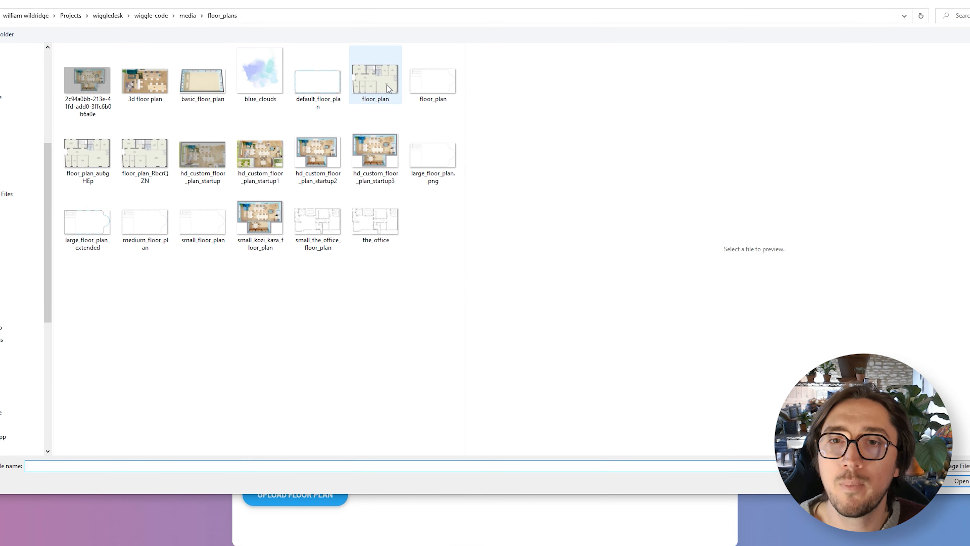
click(413, 85)
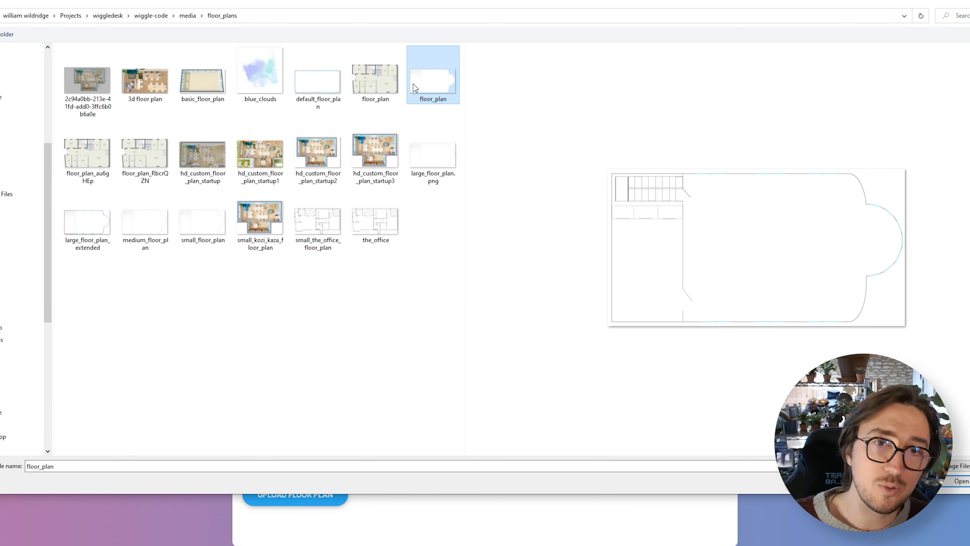
click(370, 219)
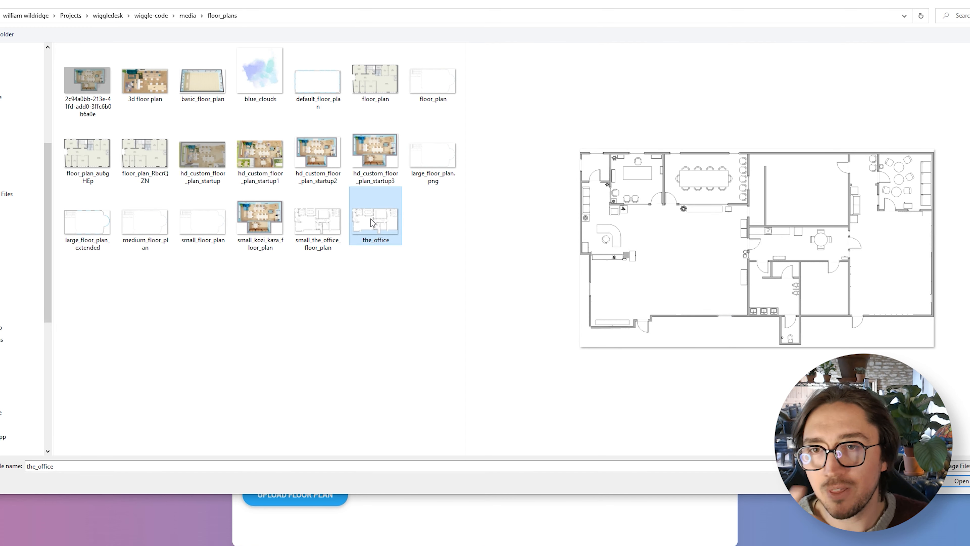
click(368, 162)
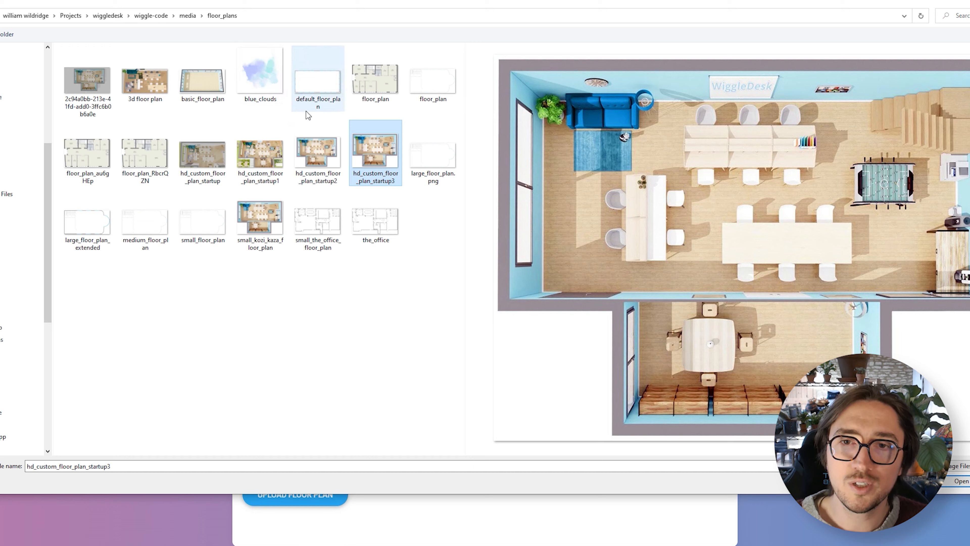
key(Return)
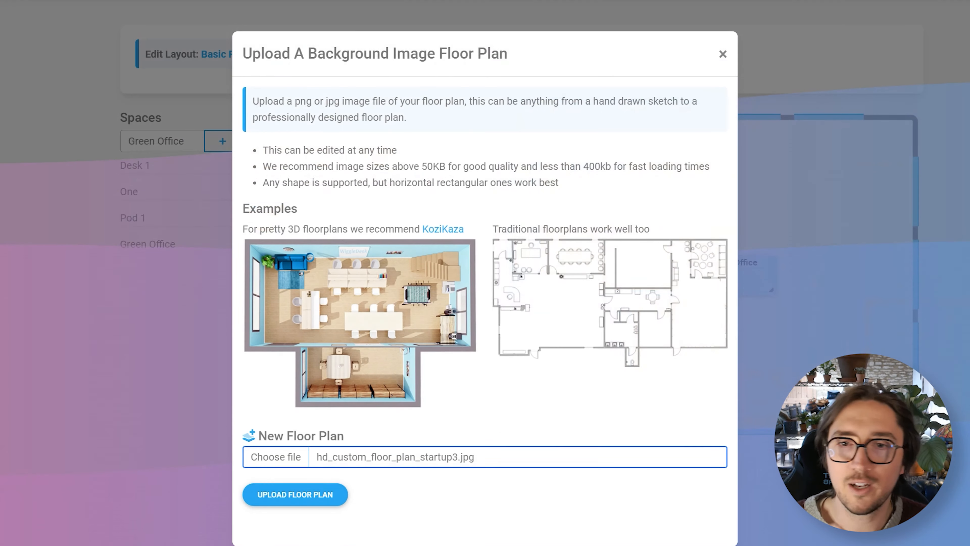
click(333, 503)
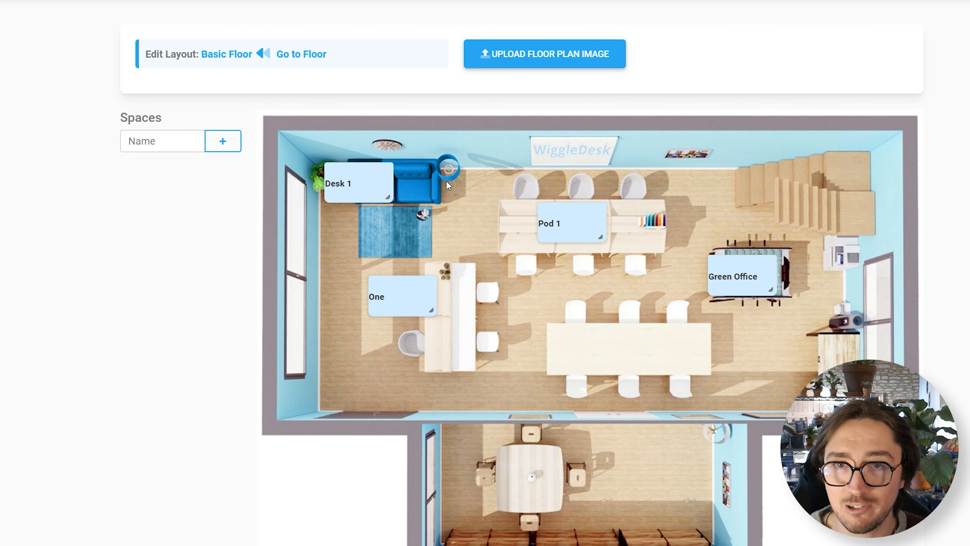
Step: Move Pod 1 into the lower room and One onto the long table, and fit Desk 1 over the upper desk row's first chair
drag(383, 187, 671, 494)
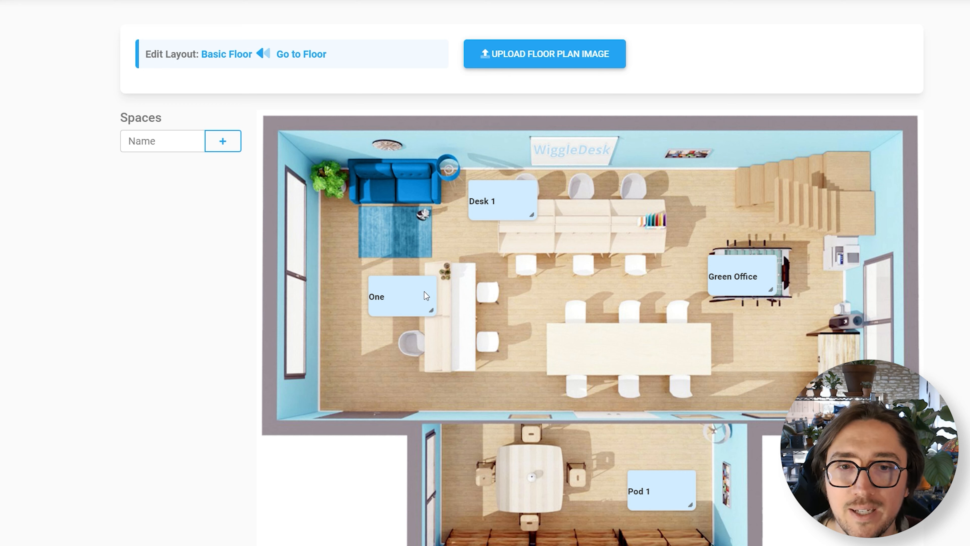
drag(426, 296, 612, 352)
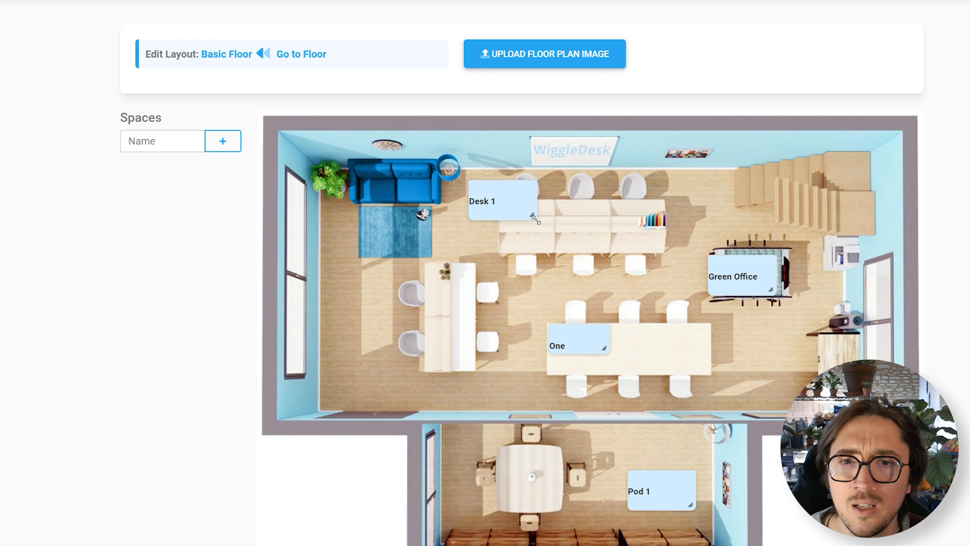
drag(536, 220, 538, 195)
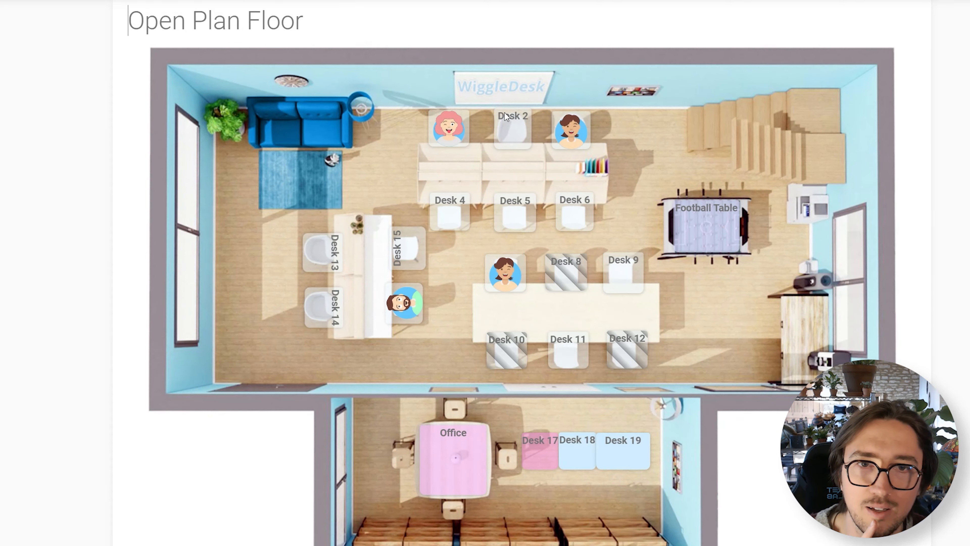
Step: Shrink the One space to chair size and place it over the middle chair above the upper desk row
mouse_move(465, 146)
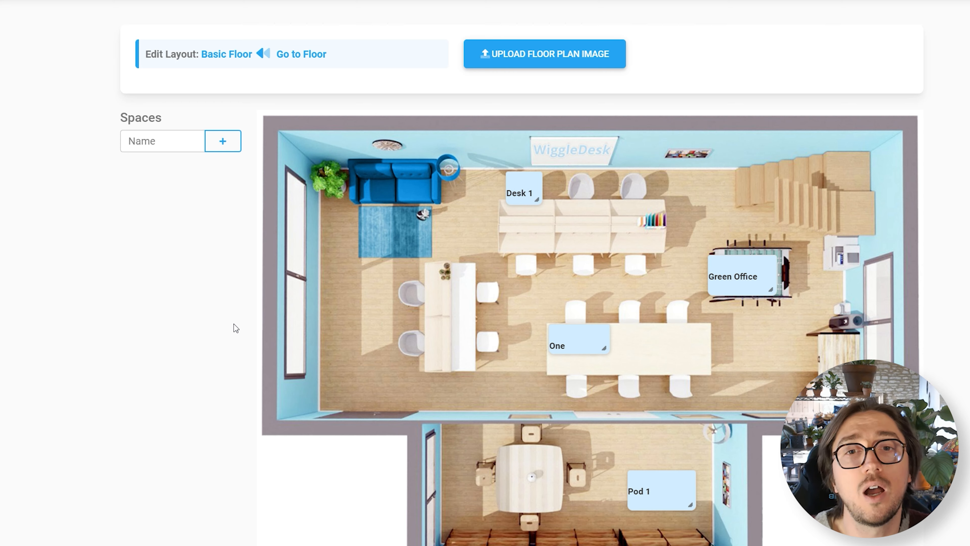
drag(599, 336, 602, 339)
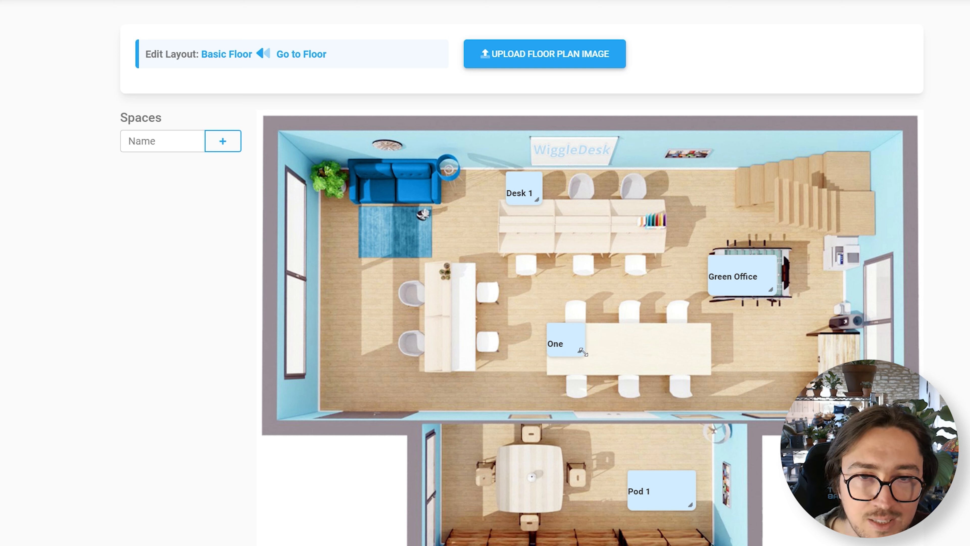
drag(582, 344, 596, 196)
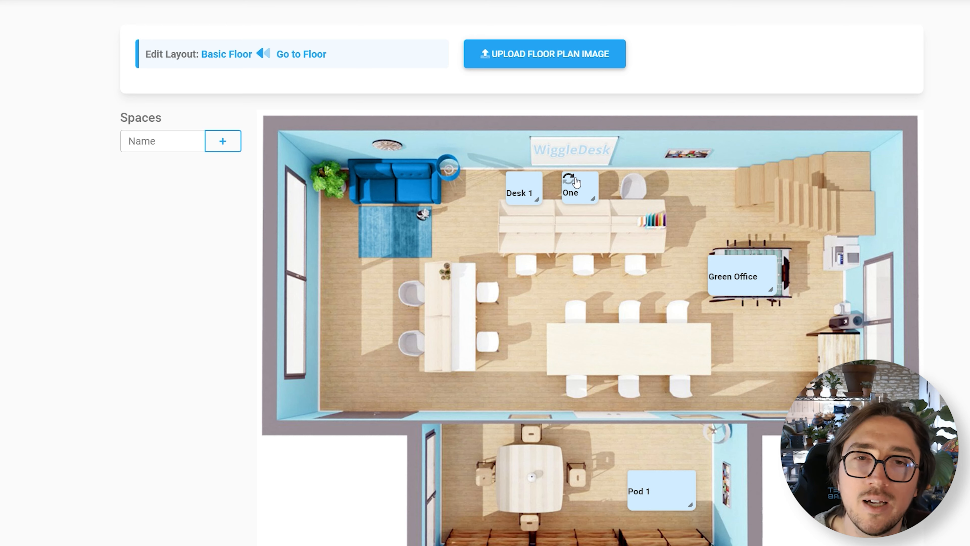
Step: Enlarge Green Office and Pod 1, placing Green Office over the round table in the lower room
drag(762, 276, 775, 331)
drag(673, 498, 708, 518)
drag(744, 346, 529, 480)
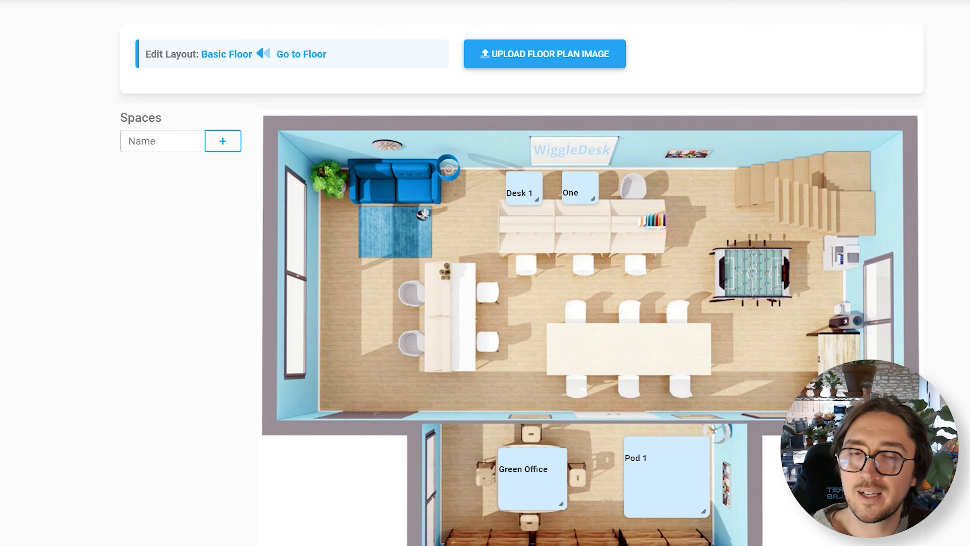
Step: Select only the Green Office space and give it a semi-transparent lime green custom colour
scroll(560, 473, down, 10)
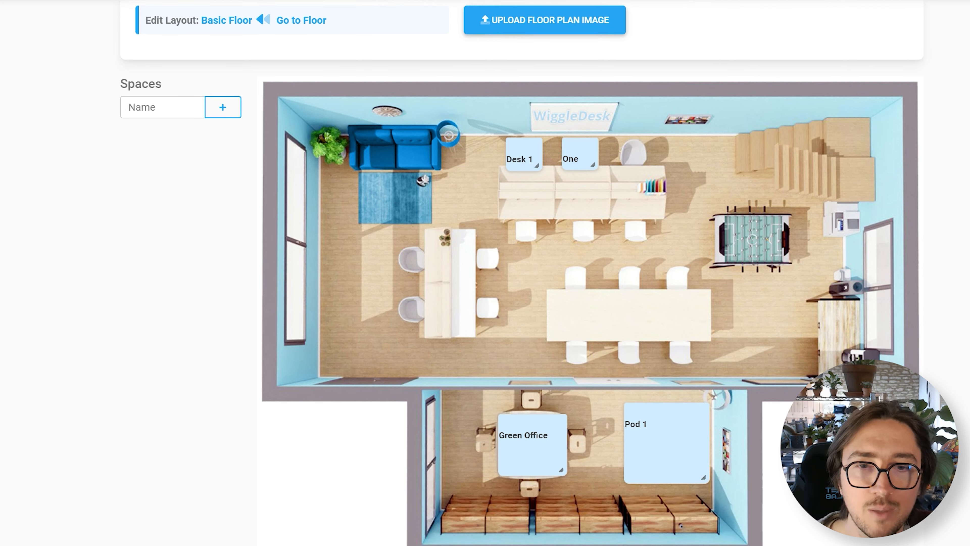
scroll(560, 473, up, 1)
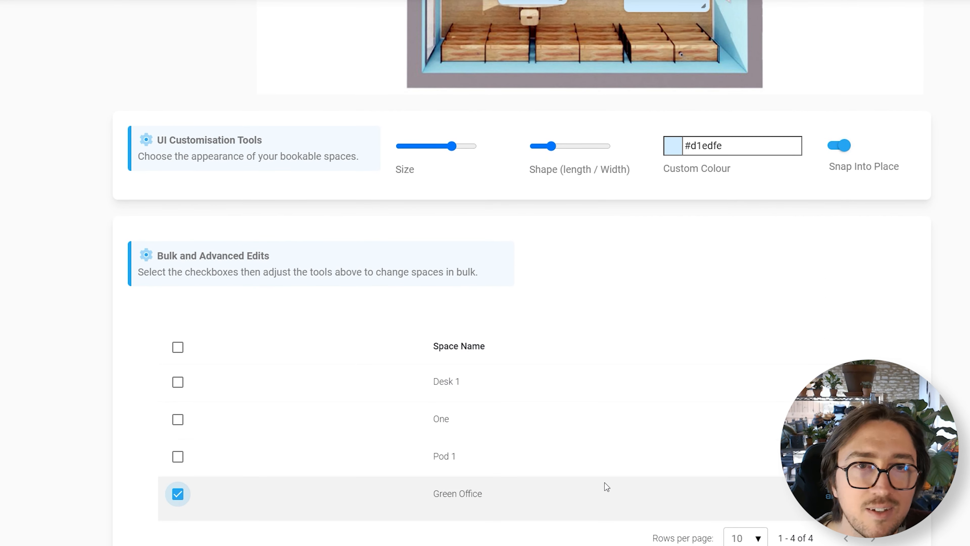
scroll(611, 486, up, 10)
click(732, 492)
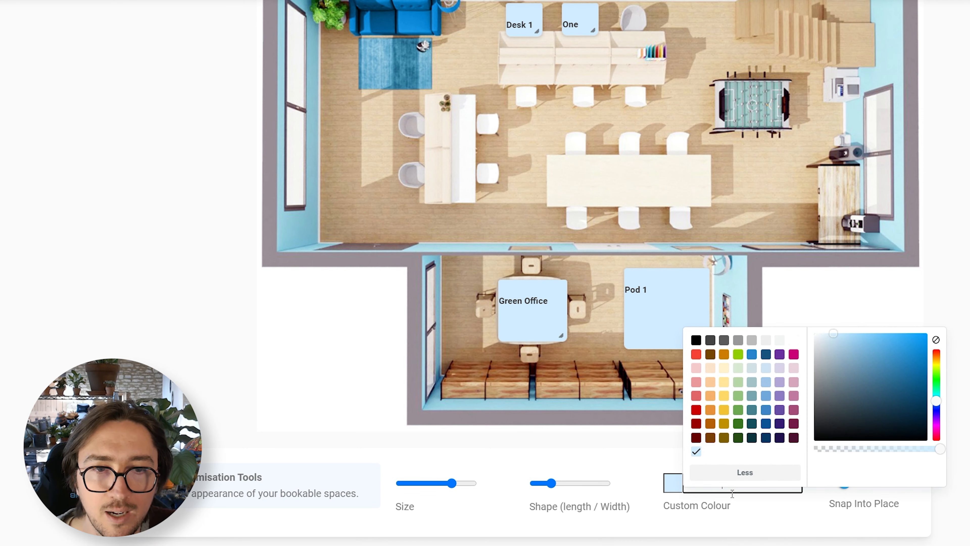
drag(939, 403, 942, 376)
drag(890, 356, 899, 337)
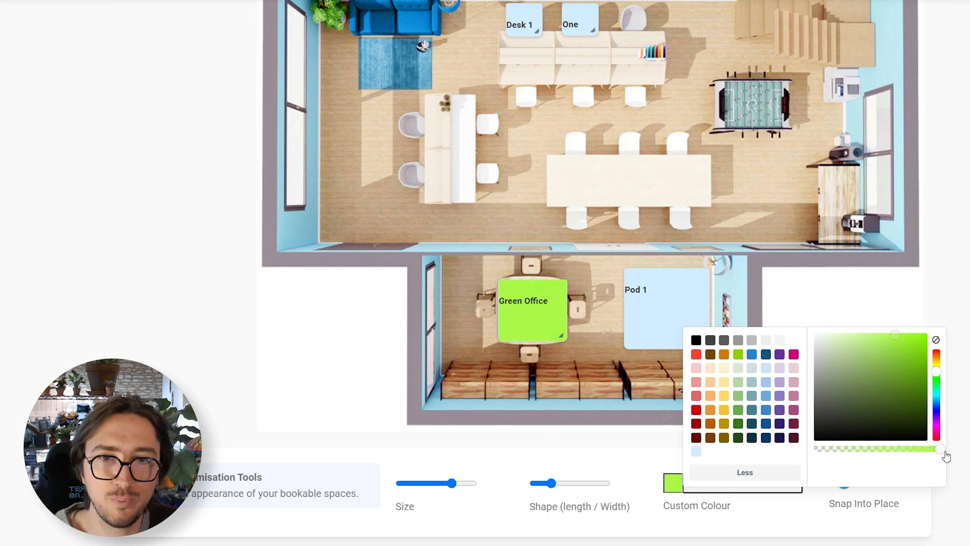
drag(941, 453, 882, 451)
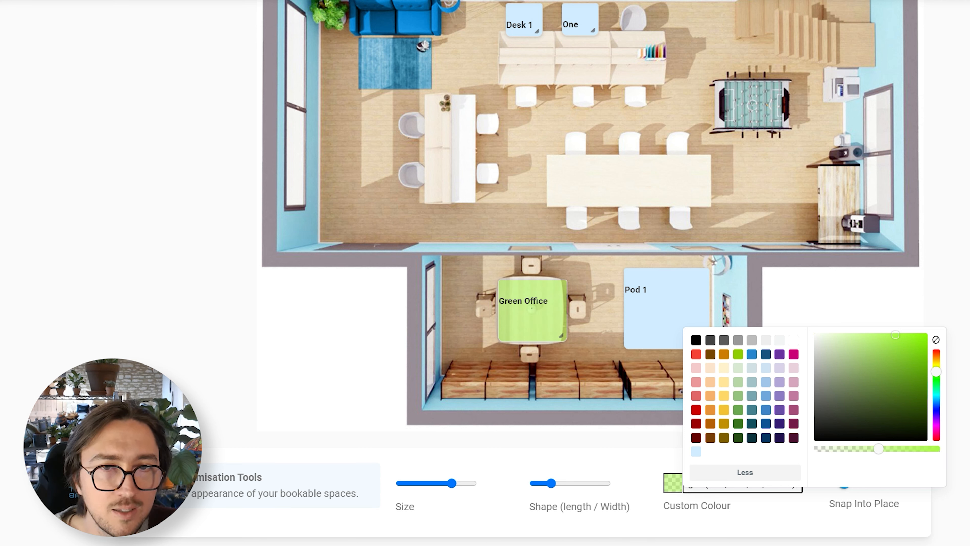
key(Escape)
scroll(590, 267, up, 5)
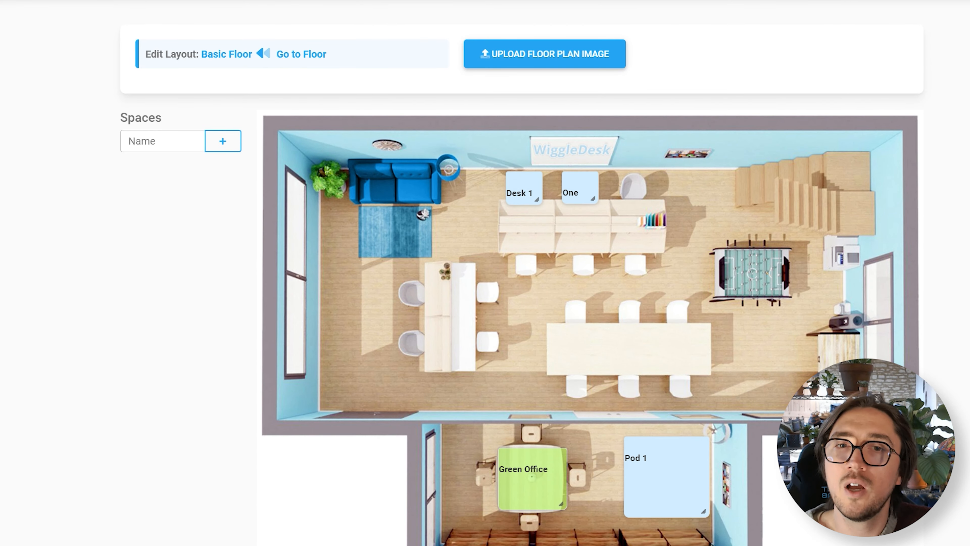